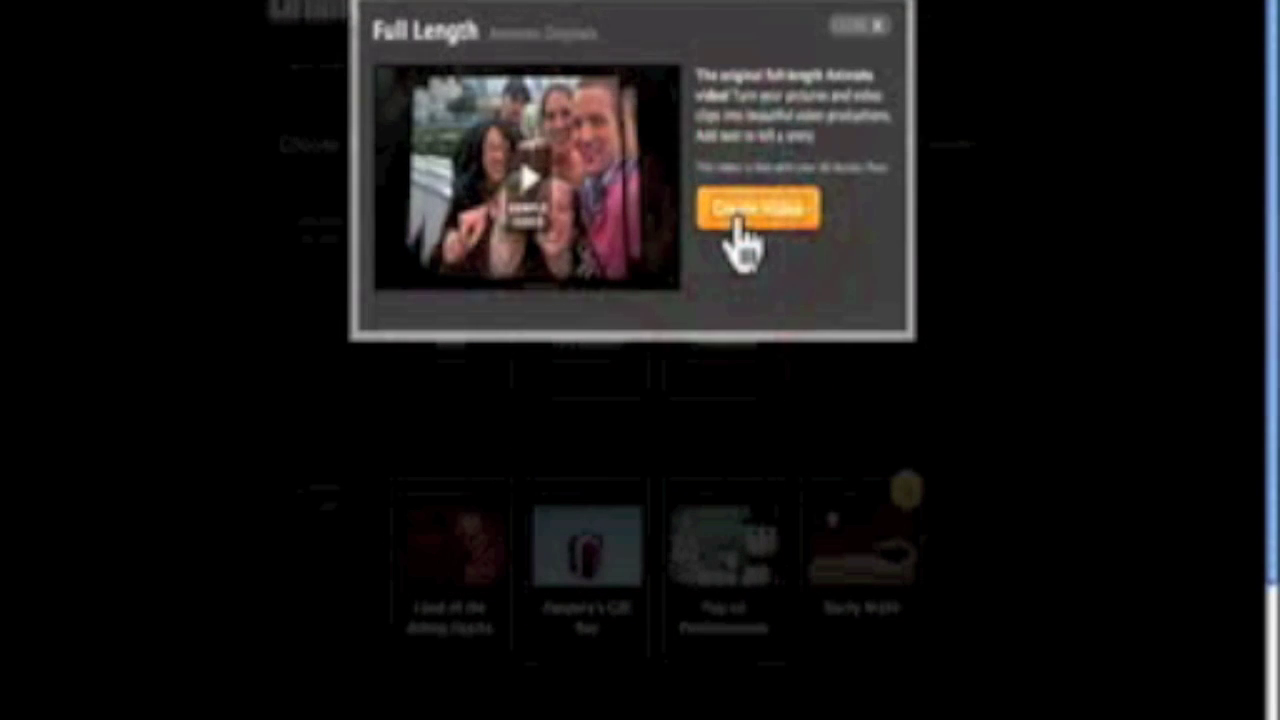
Start a new Full Length video project.
{"action": "left_click", "coordinate": [734, 215]}
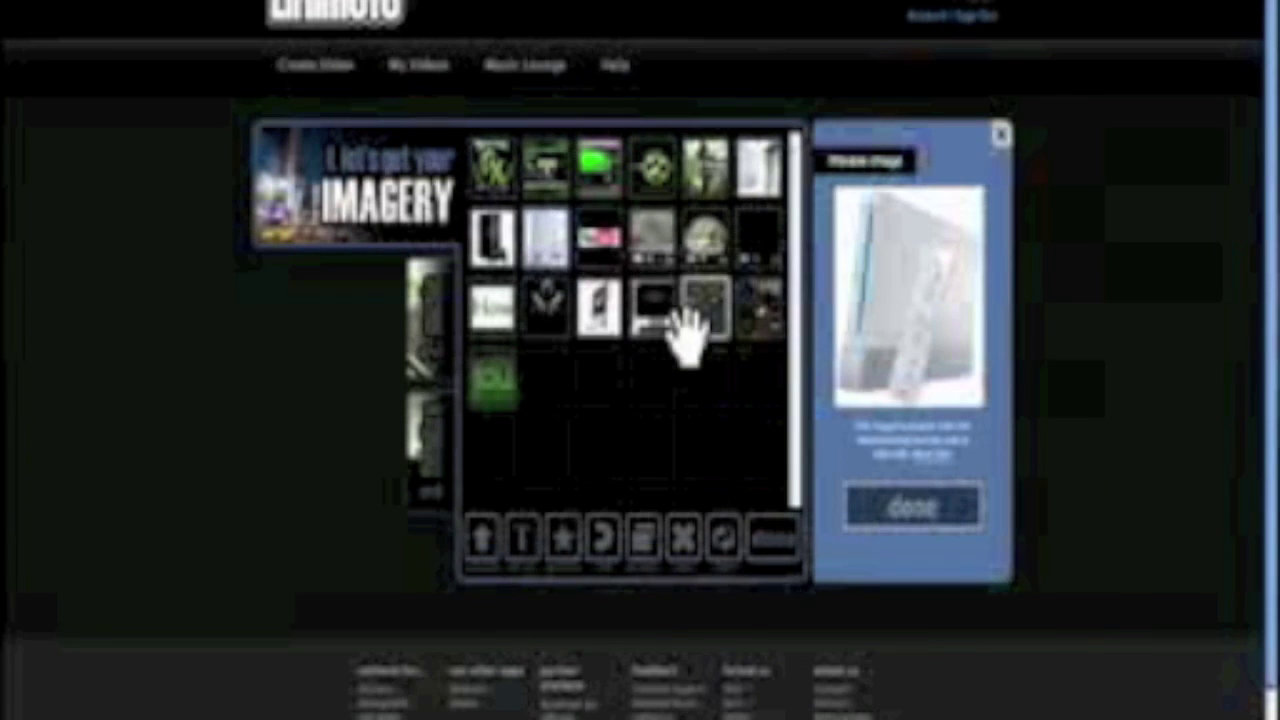
Drag the dark image from row 3 into the grid's first slot.
{"action": "left_click_drag", "start_coordinate": [697, 323], "coordinate": [480, 320]}
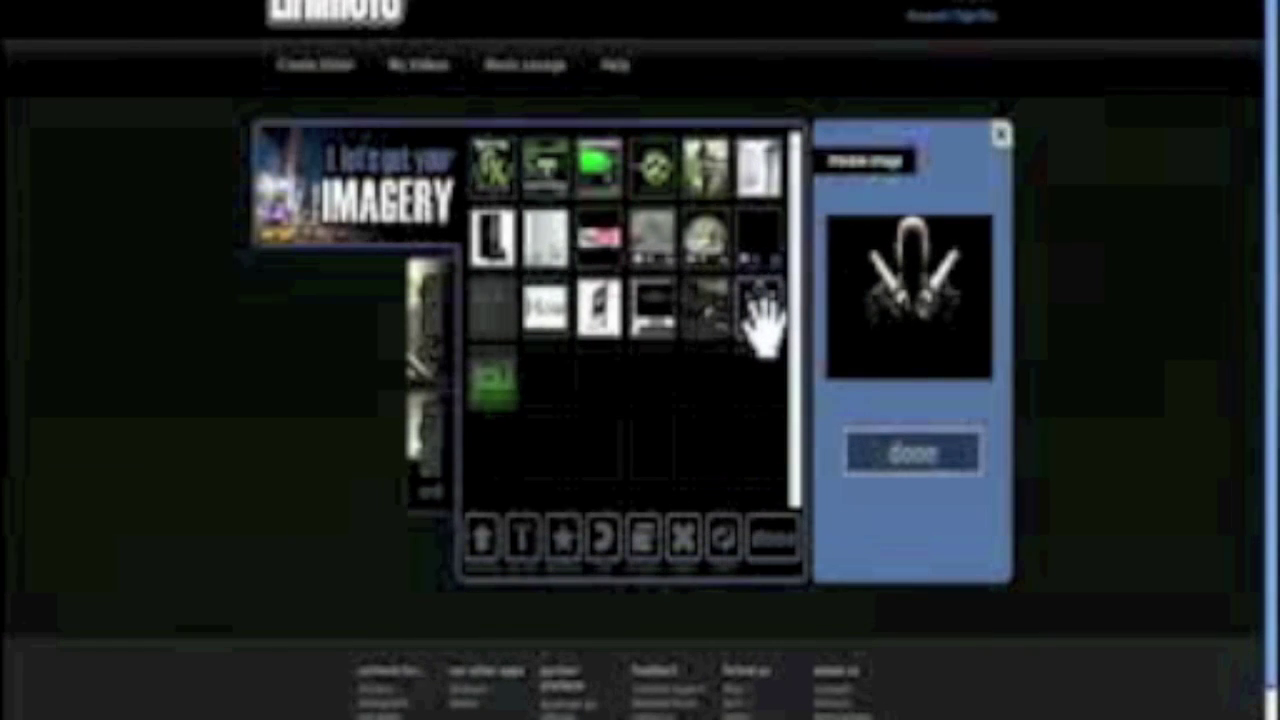
{"action": "left_click", "coordinate": [495, 168]}
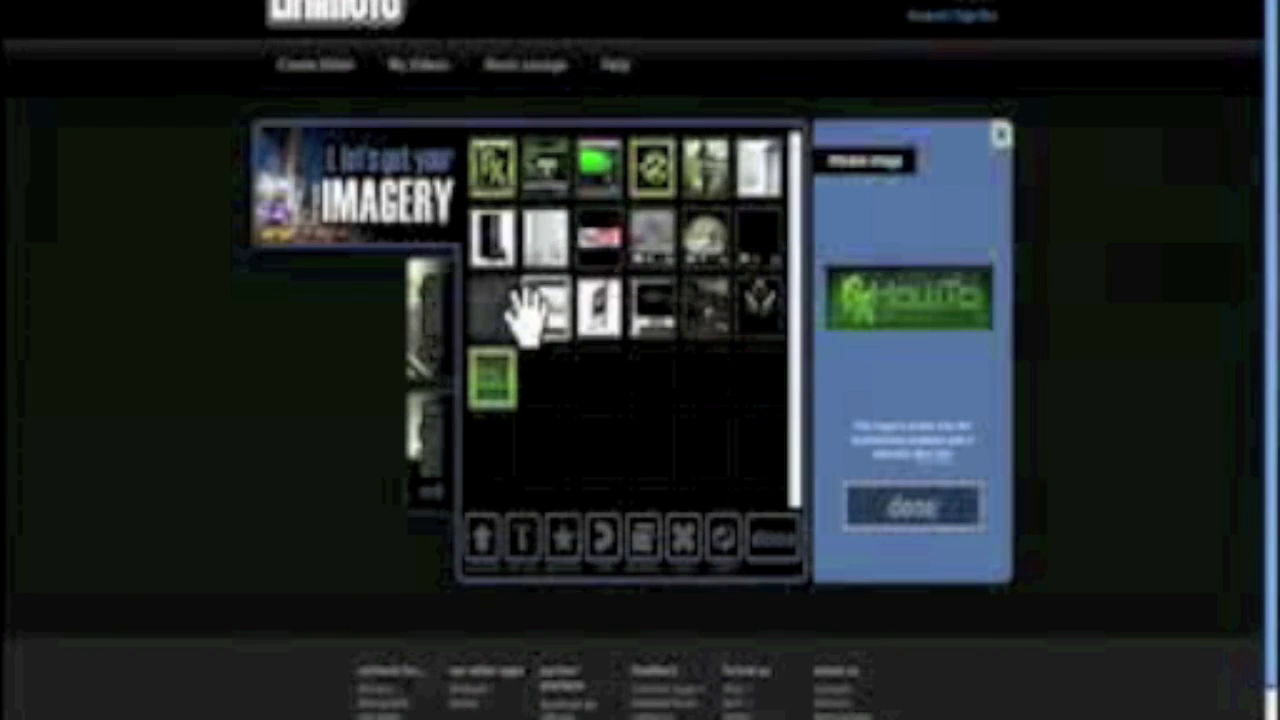
Spotlight the second top-row image, the white game console and another white device image.
{"action": "left_click", "coordinate": [545, 166]}
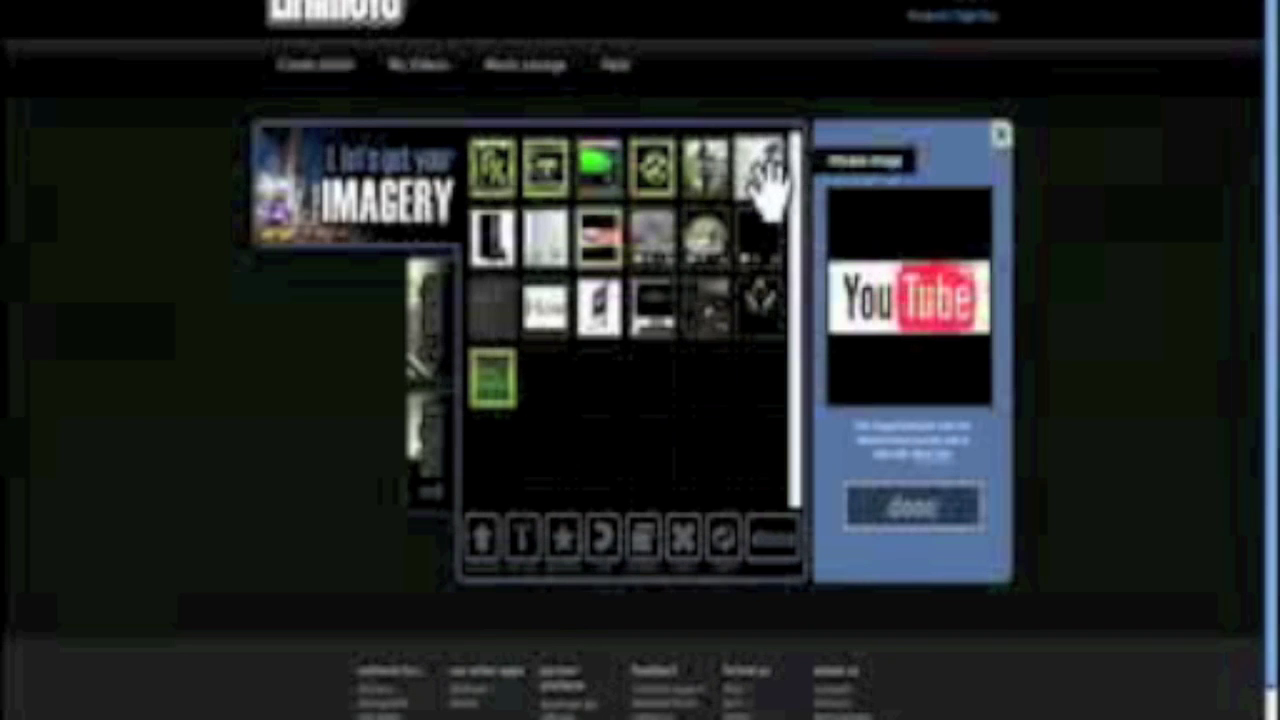
{"action": "left_click", "coordinate": [766, 165]}
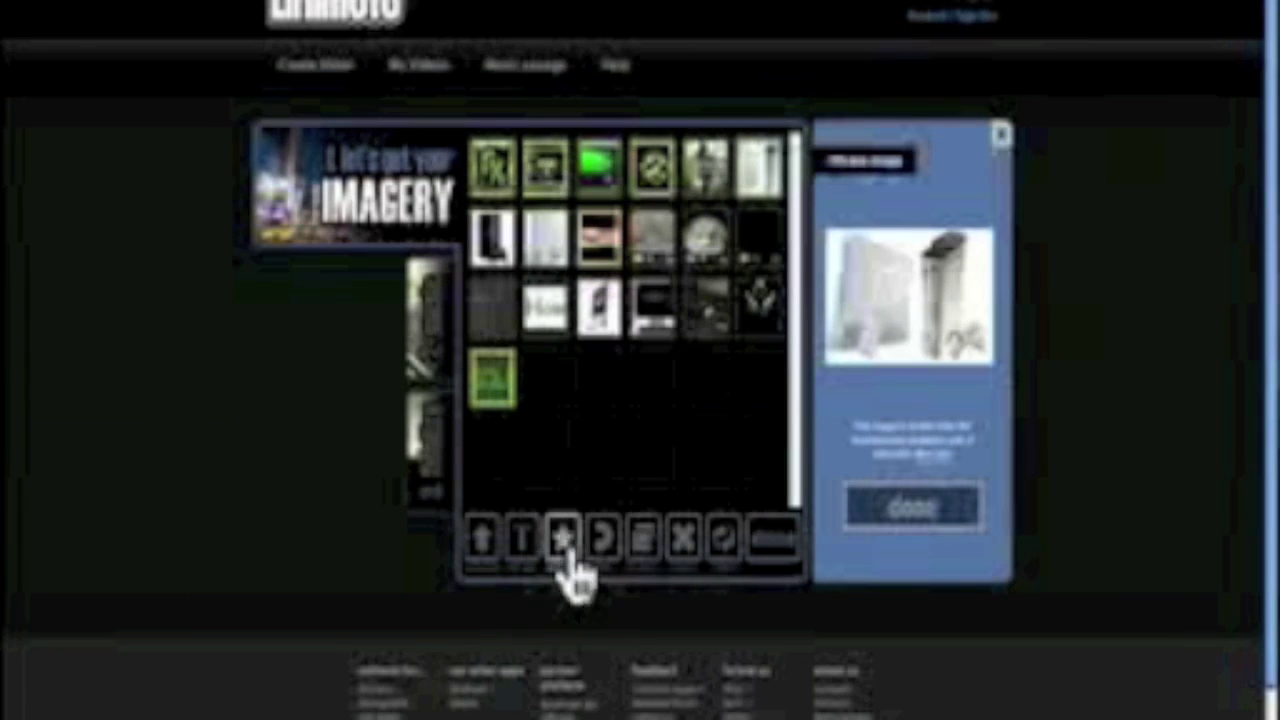
{"action": "left_click", "coordinate": [602, 298]}
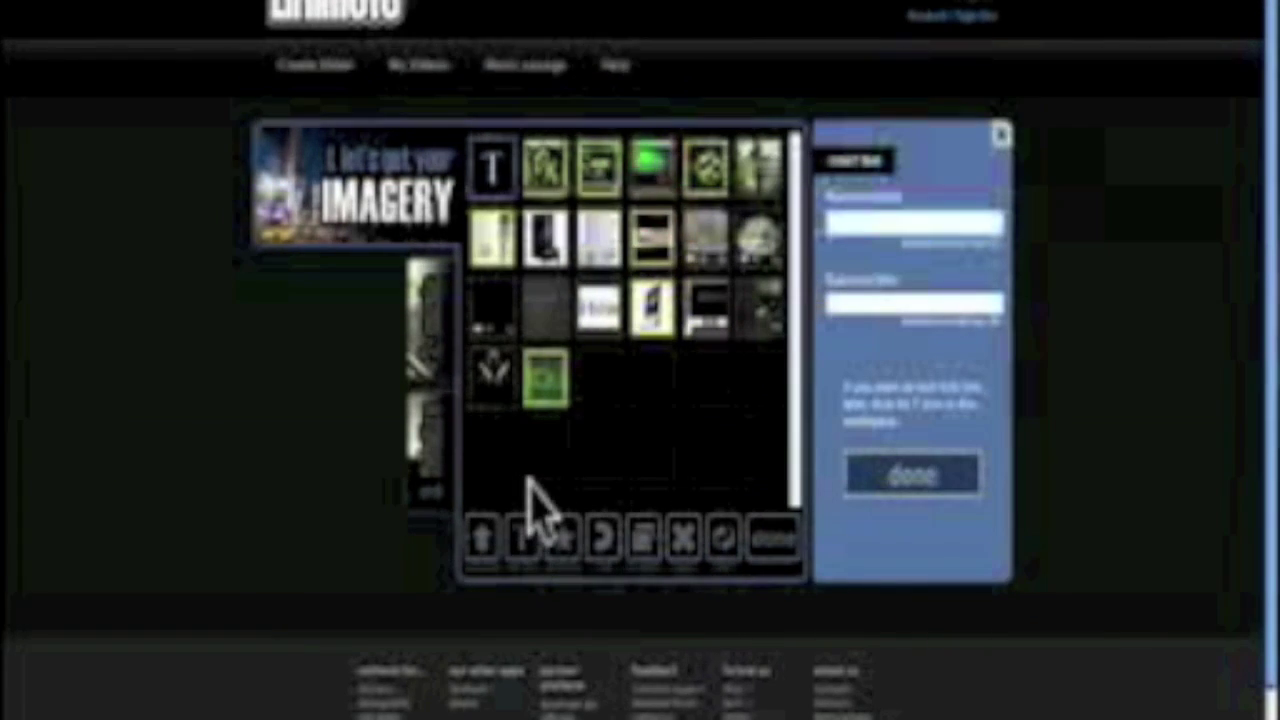
Add text slides, entering 'Cant' as the first slide's wording.
{"action": "type", "text": "Cant"}
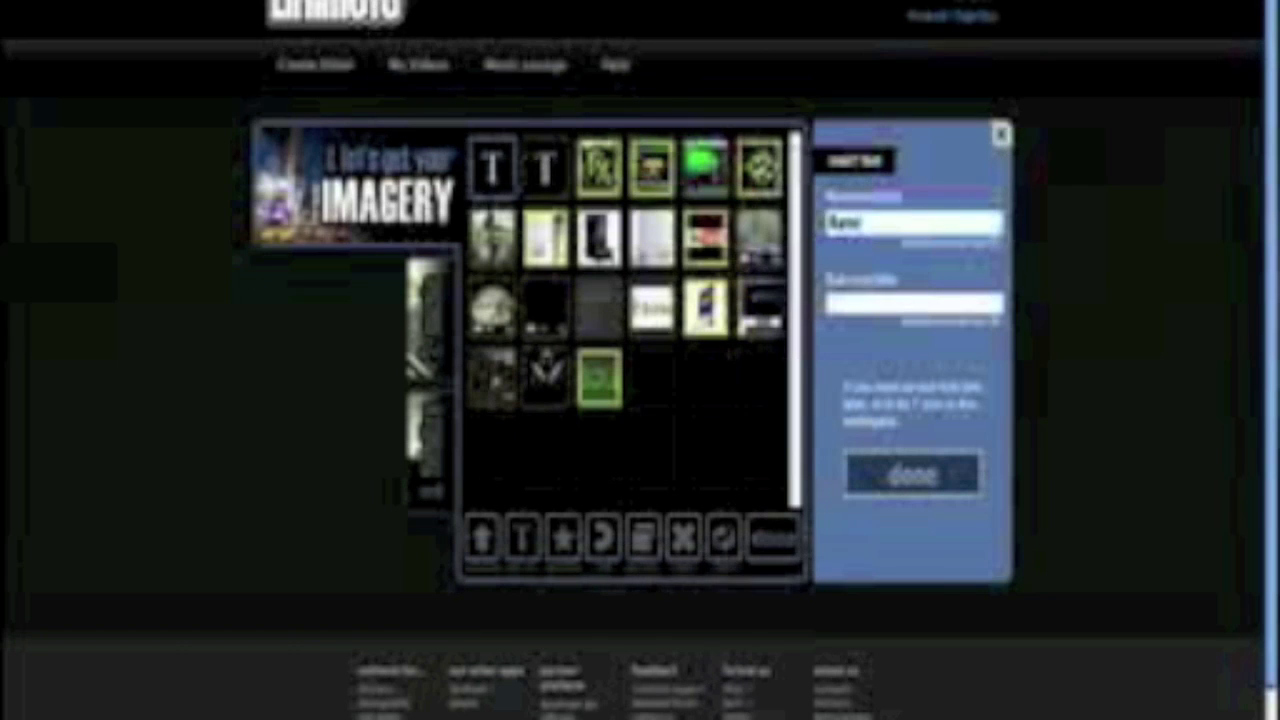
{"action": "left_click", "coordinate": [917, 478]}
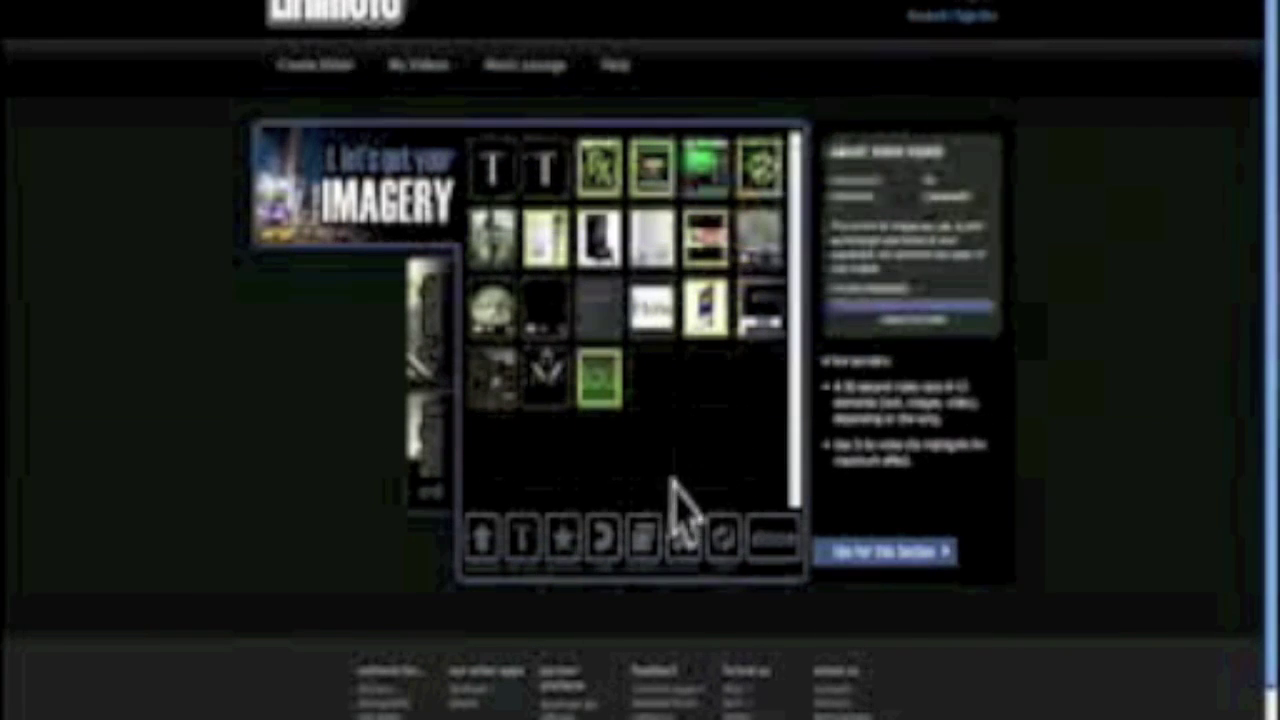
{"action": "left_click", "coordinate": [522, 540]}
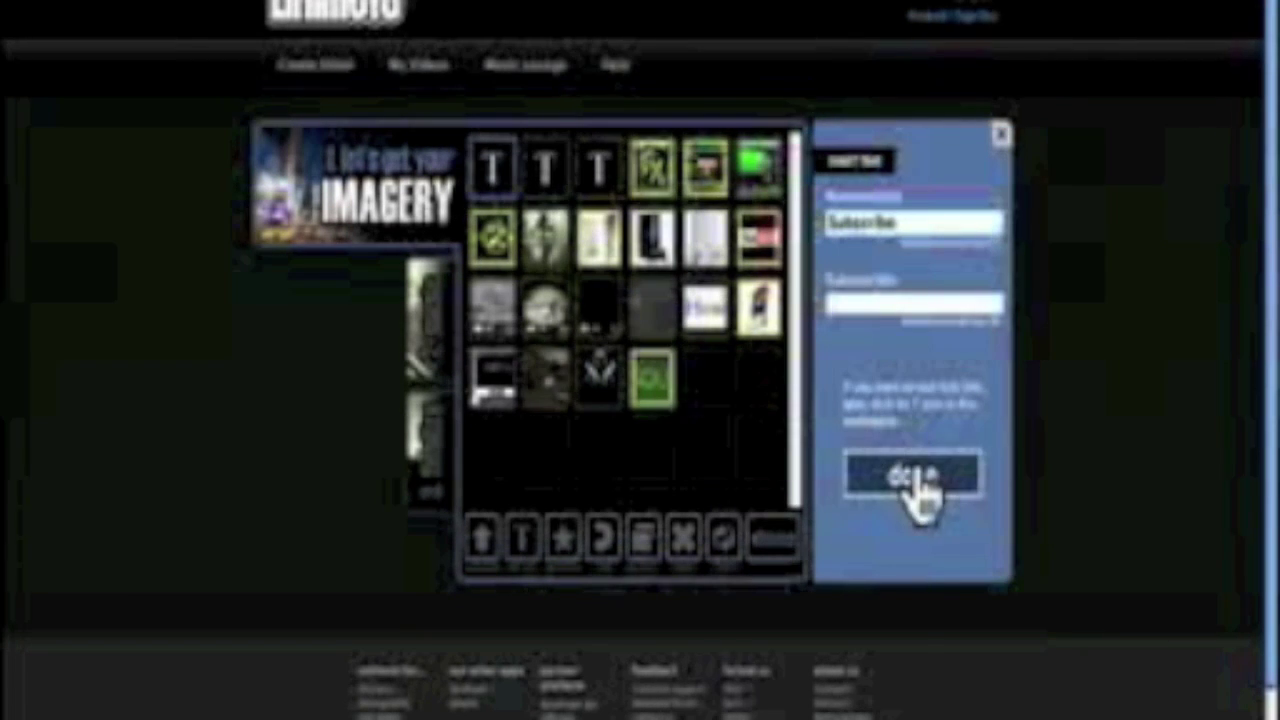
{"action": "left_click", "coordinate": [912, 476]}
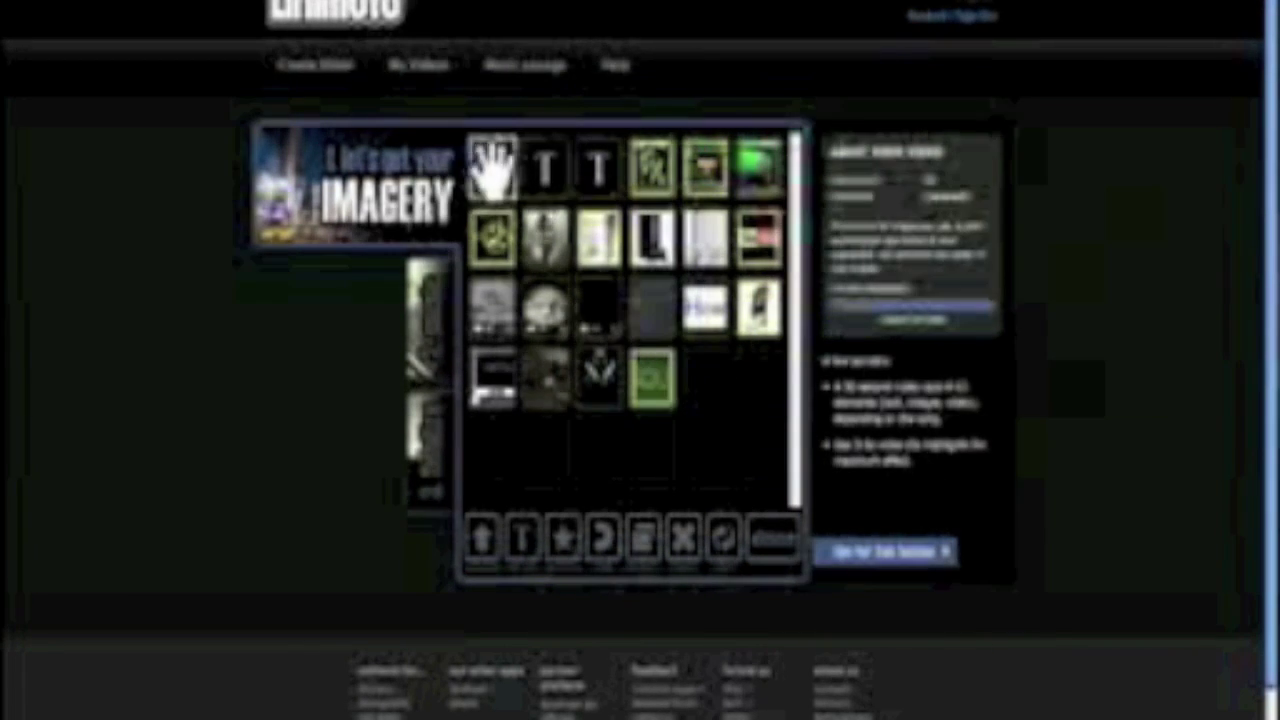
Move the text slides, Subscribe last, to the end after the green image.
{"action": "left_click", "coordinate": [494, 168]}
{"action": "left_click_drag", "start_coordinate": [494, 168], "coordinate": [652, 310]}
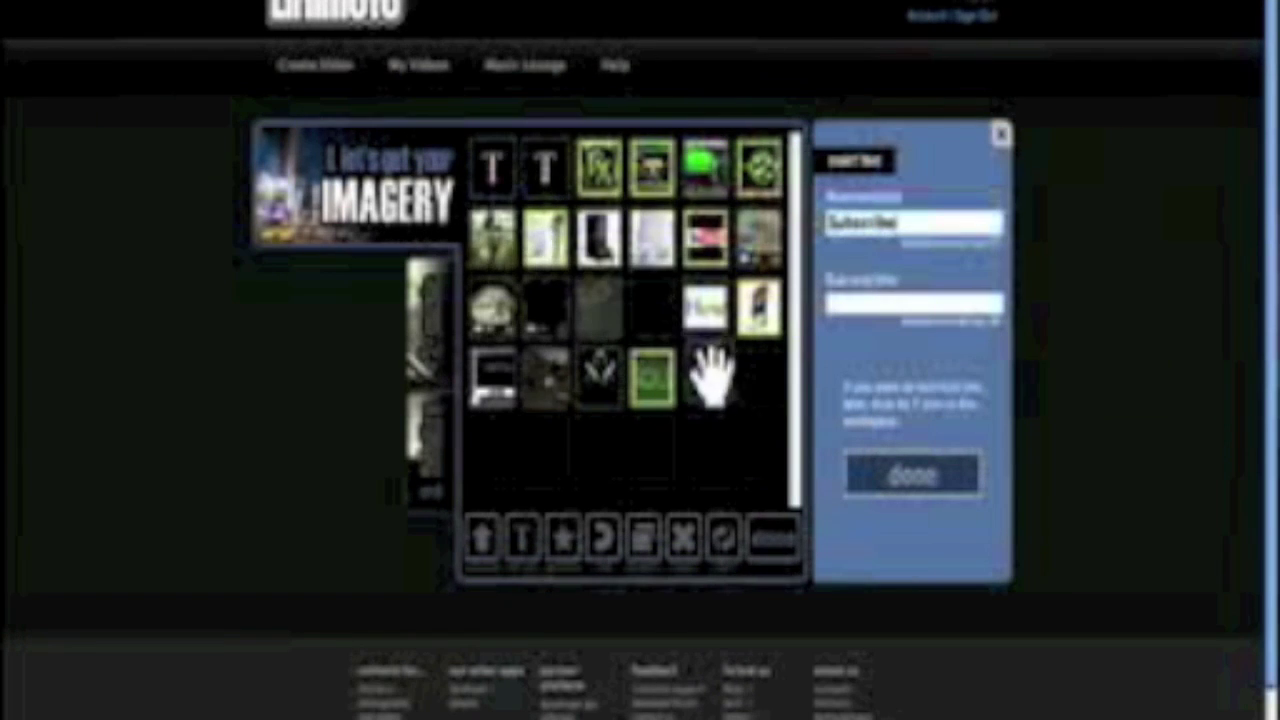
{"action": "mouse_move", "coordinate": [494, 168]}
{"action": "left_mouse_down"}
{"action": "mouse_move", "coordinate": [700, 371]}
{"action": "mouse_move", "coordinate": [655, 380]}
{"action": "left_mouse_up"}
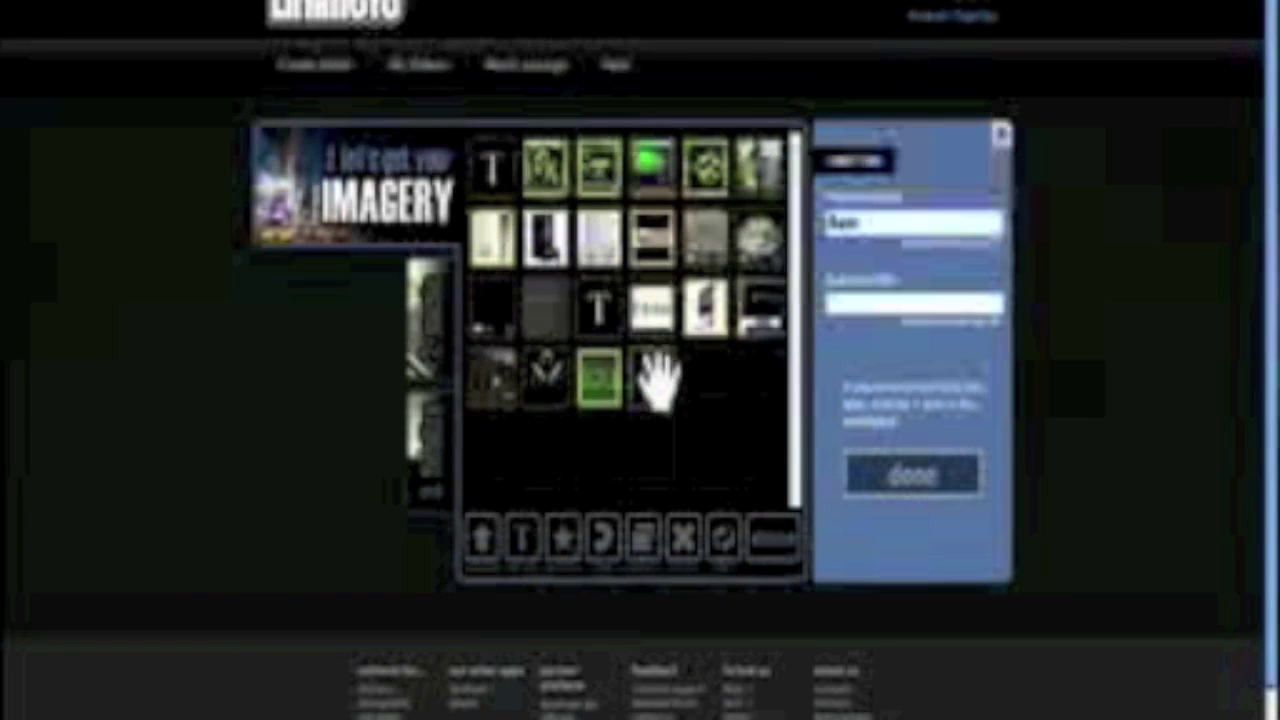
{"action": "mouse_move", "coordinate": [512, 192]}
{"action": "left_mouse_down"}
{"action": "mouse_move", "coordinate": [615, 320]}
{"action": "mouse_move", "coordinate": [709, 400]}
{"action": "mouse_move", "coordinate": [622, 365]}
{"action": "left_mouse_up"}
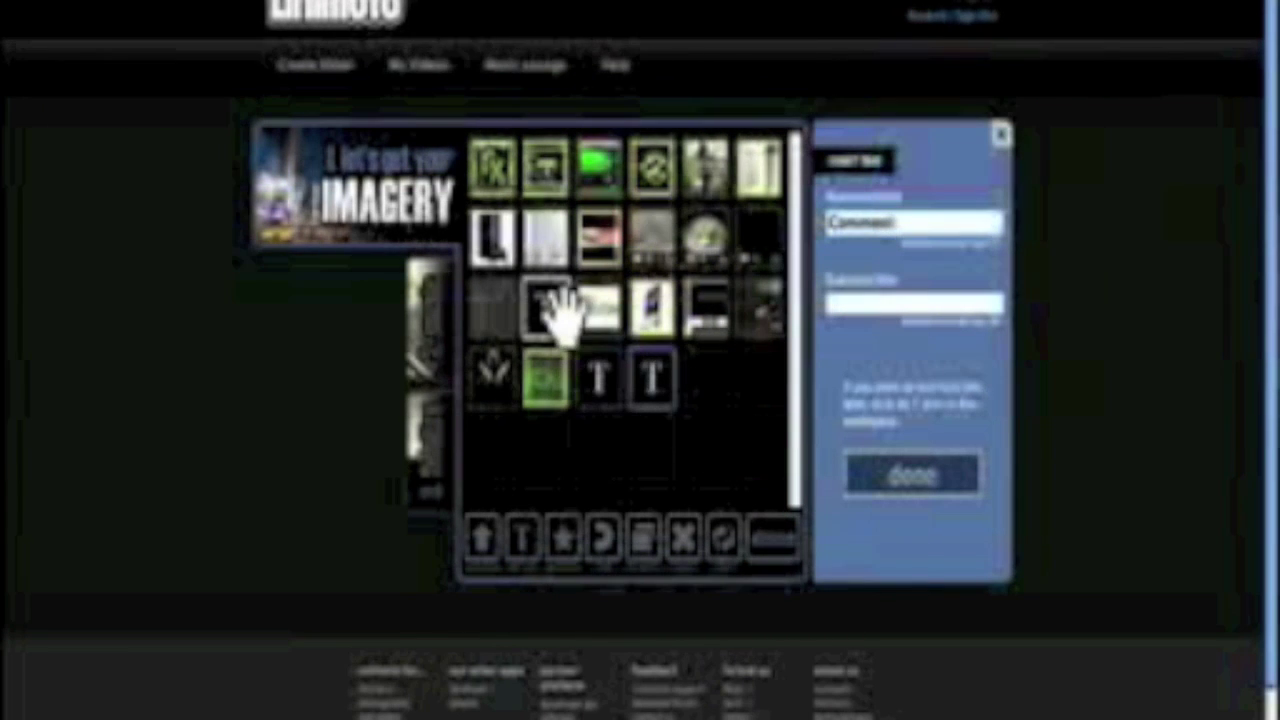
{"action": "mouse_move", "coordinate": [565, 315]}
{"action": "left_mouse_down"}
{"action": "mouse_move", "coordinate": [677, 371]}
{"action": "mouse_move", "coordinate": [670, 385]}
{"action": "mouse_move", "coordinate": [540, 385]}
{"action": "left_mouse_up"}
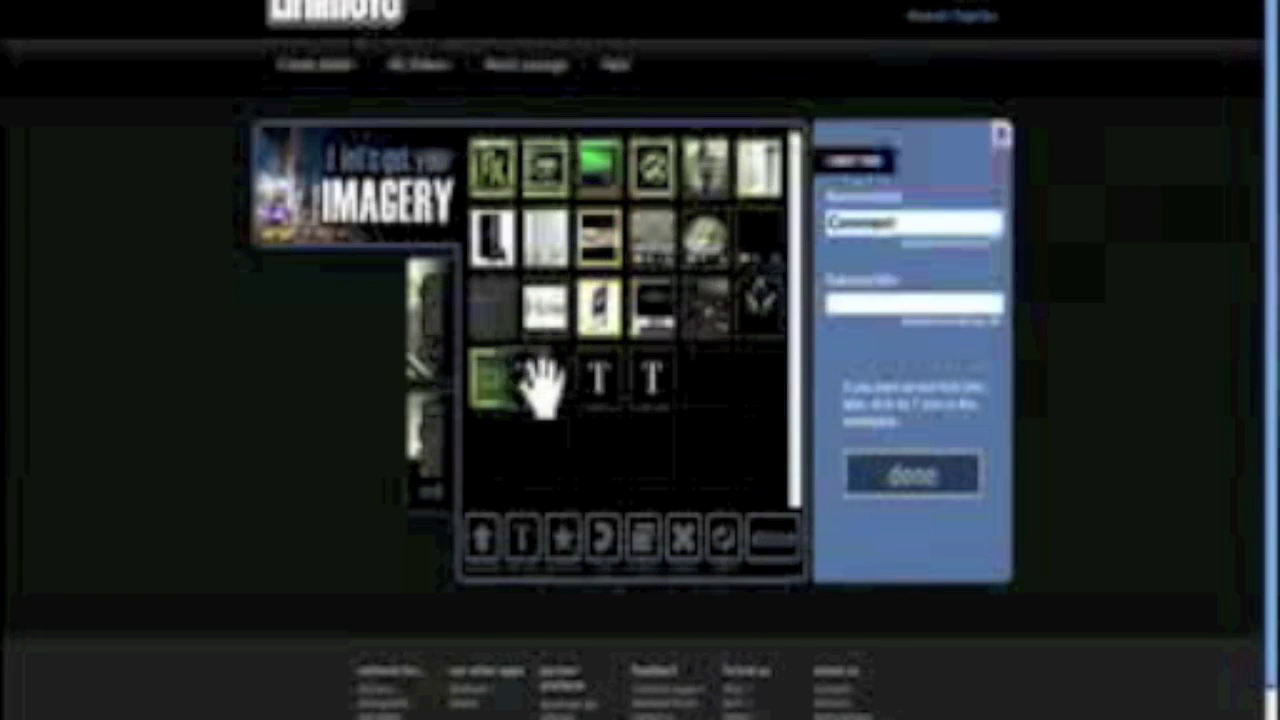
{"action": "left_click", "coordinate": [603, 385]}
{"action": "left_click", "coordinate": [785, 550]}
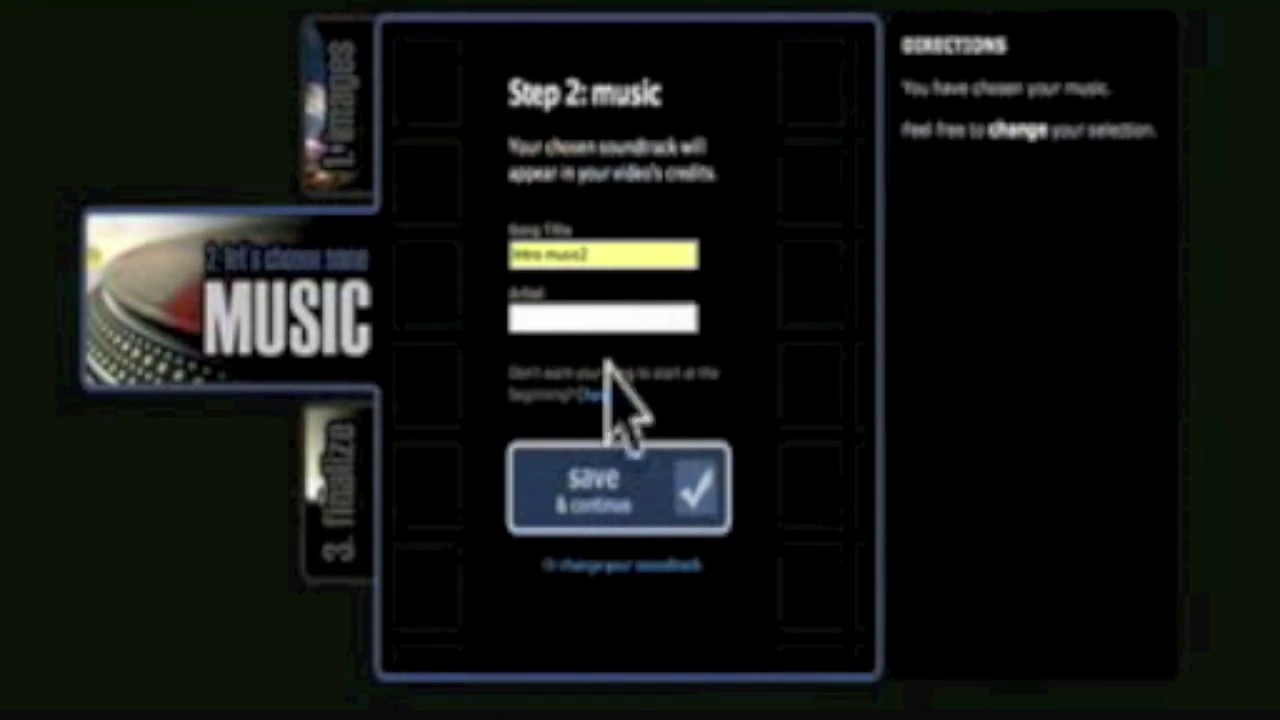
Title the soundtrack 'Garageband Track' by DxHowTo and accept the pacing and cover settings.
{"action": "left_click", "coordinate": [638, 515]}
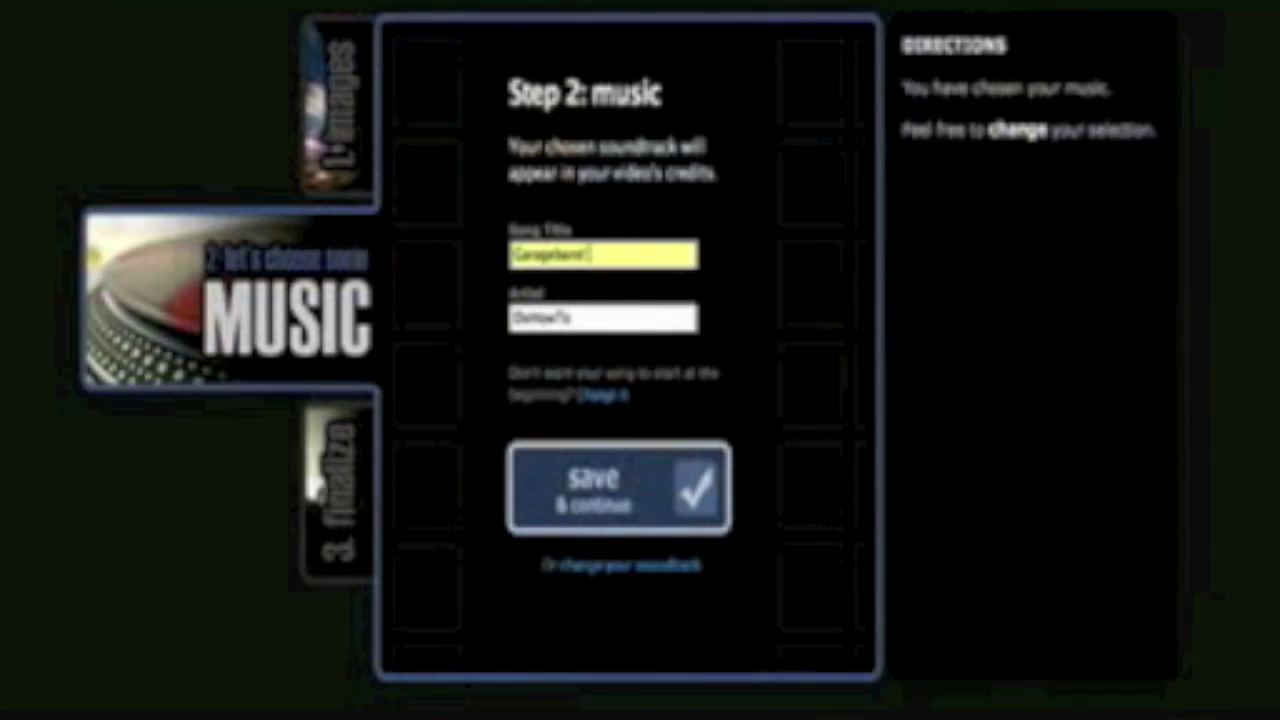
{"action": "type", "text": "ck"}
{"action": "left_click", "coordinate": [676, 495]}
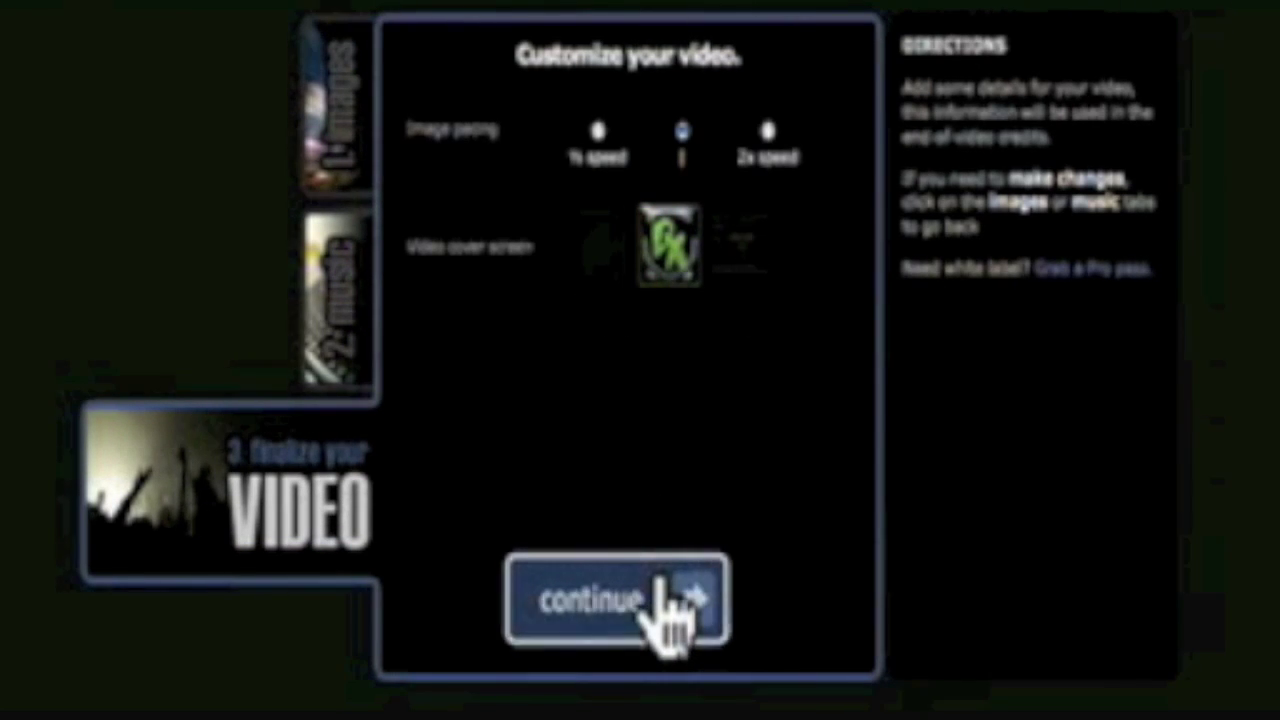
{"action": "left_click", "coordinate": [662, 600]}
Create the video titled 'DxHowTo Intro' with producer Dx HowTo.
{"action": "left_click", "coordinate": [655, 142]}
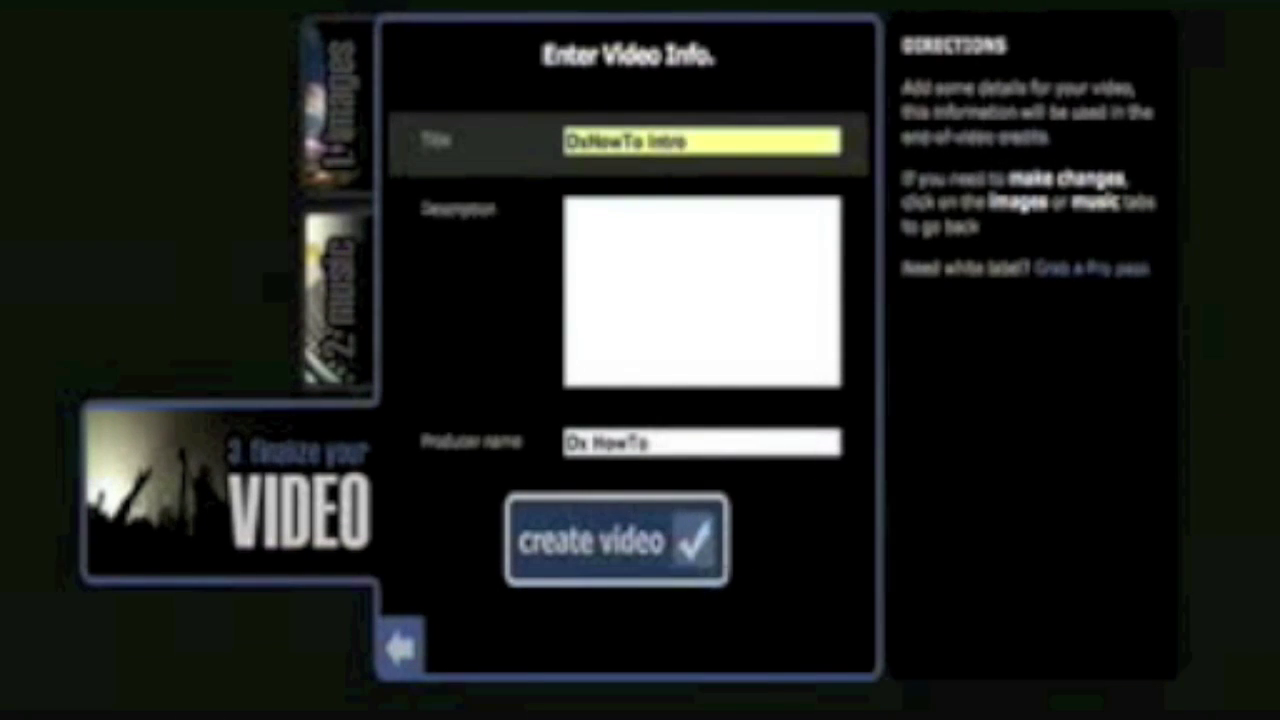
{"action": "left_click", "coordinate": [657, 548]}
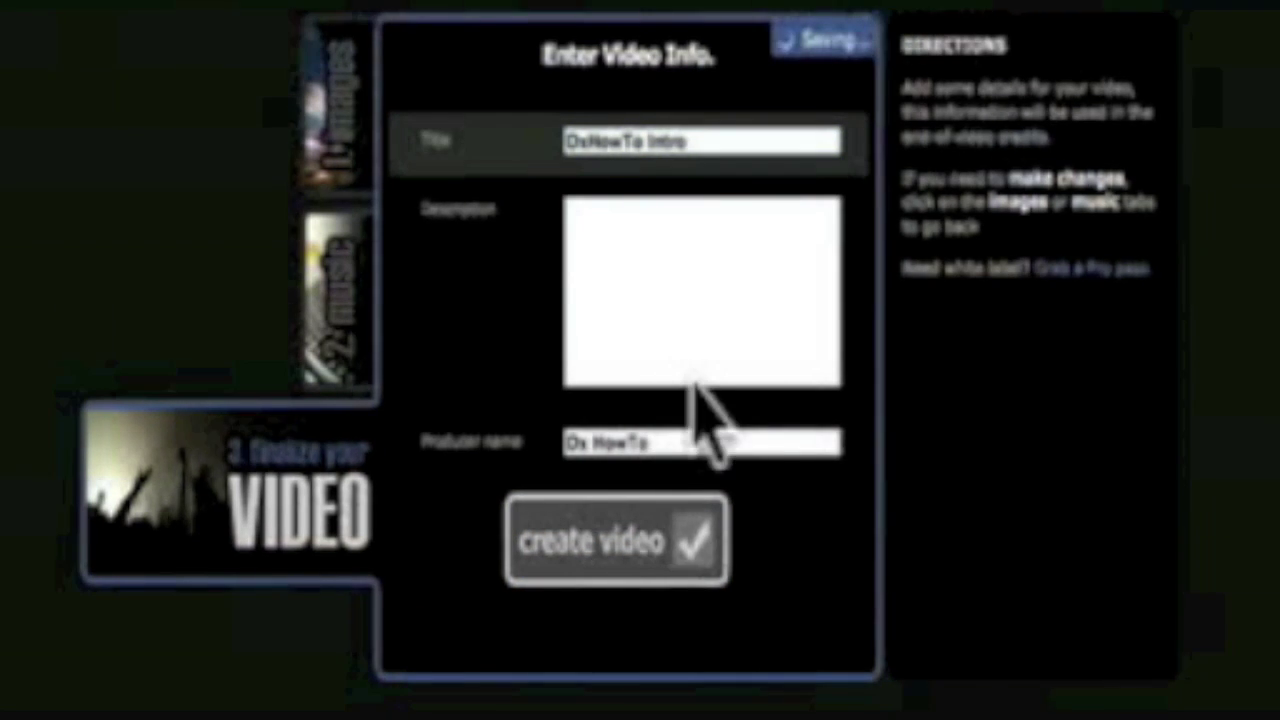